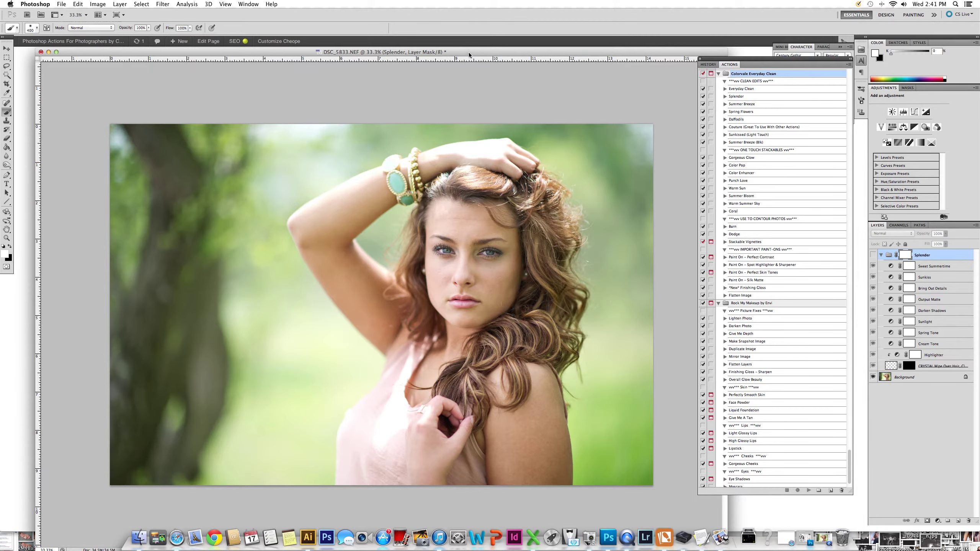
Step: Make the Splendor layer group visible and collapse it, leaving the Background layer selected
mouse_move(470, 57)
mouse_down()
mouse_move(435, 53)
mouse_move(456, 48)
mouse_up()
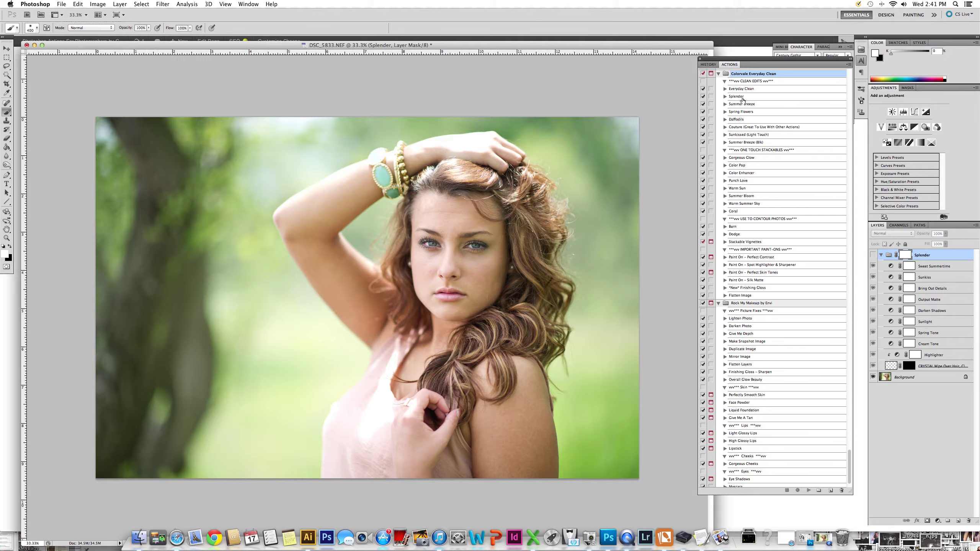
click(872, 255)
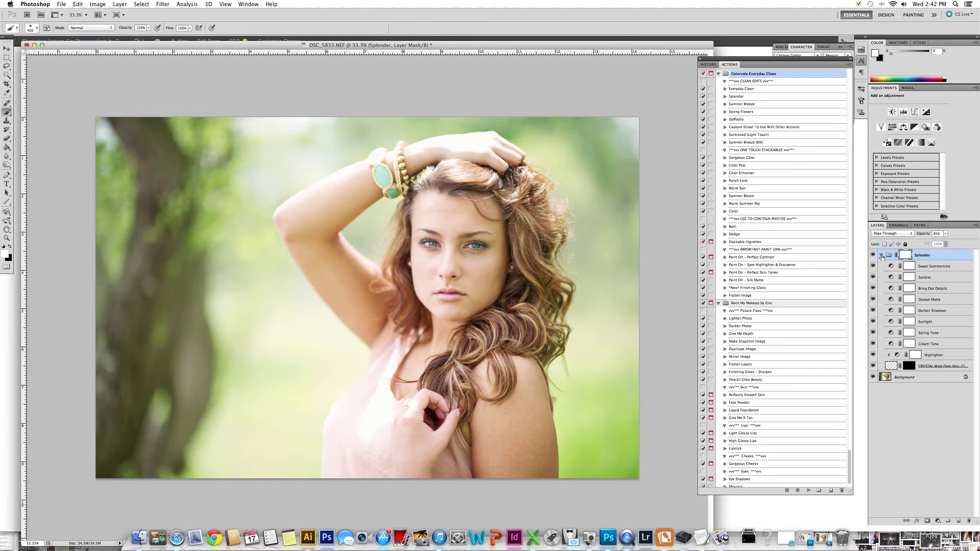
click(882, 257)
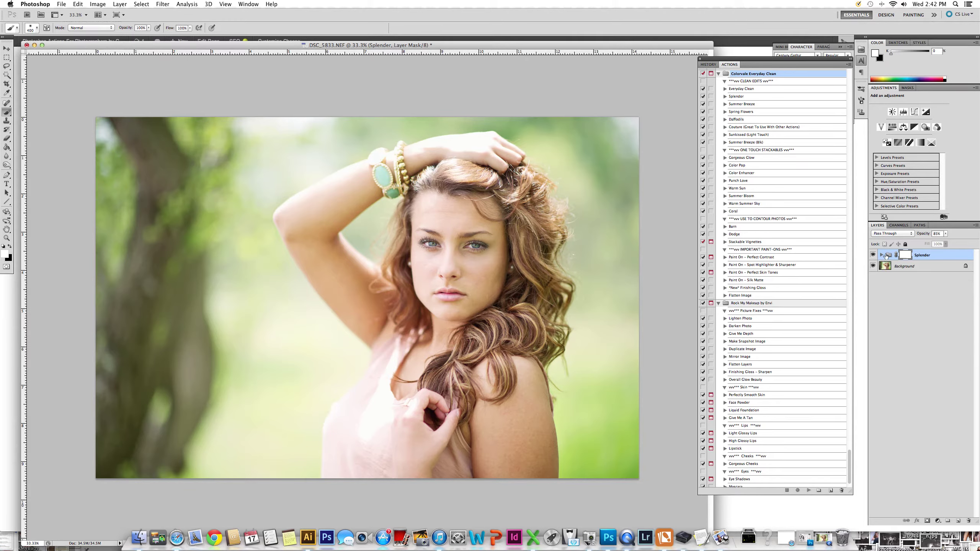
click(915, 270)
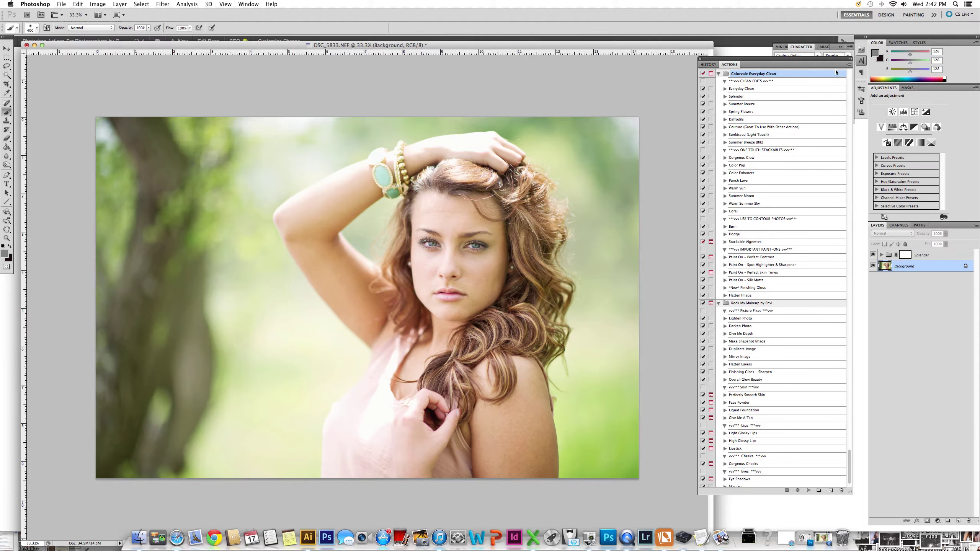
Step: Create a full-document history snapshot named "Splendor"
click(707, 65)
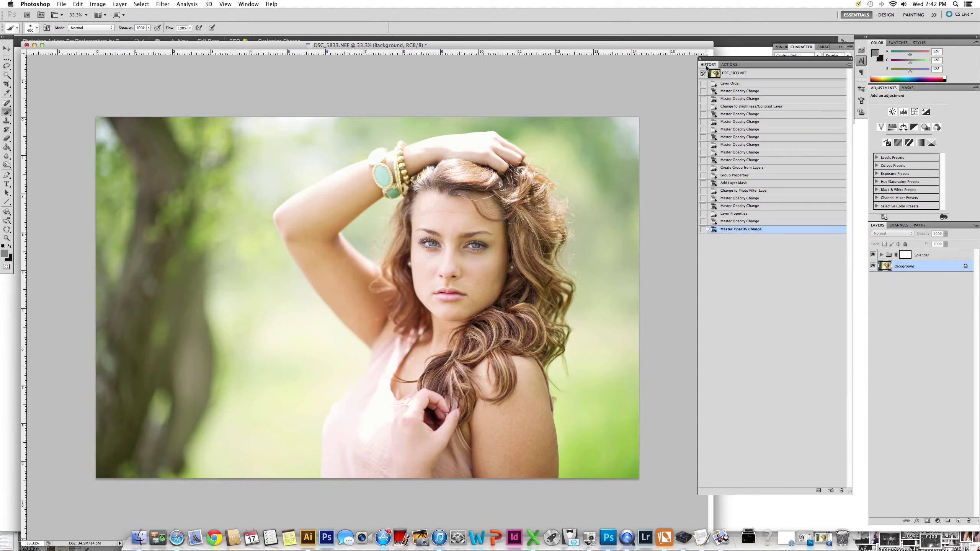
click(847, 65)
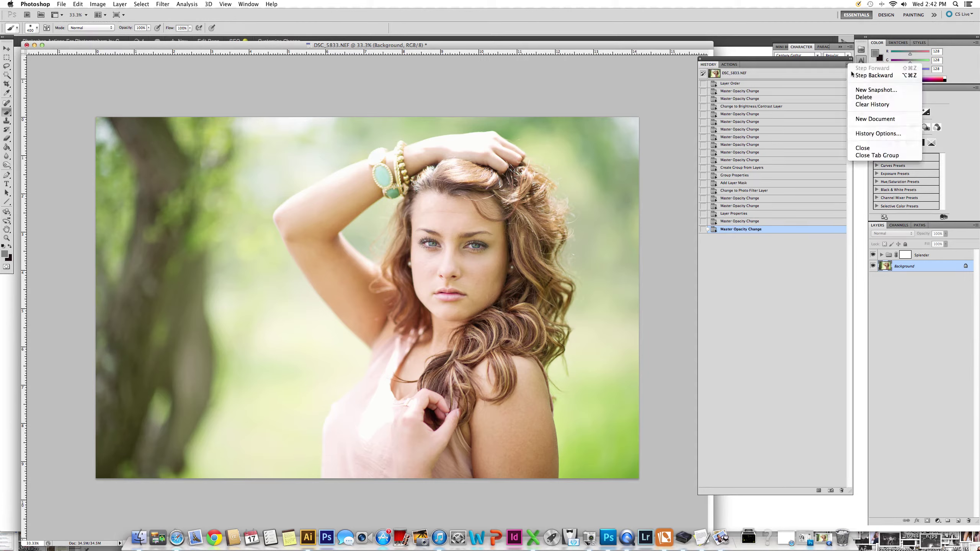
click(861, 92)
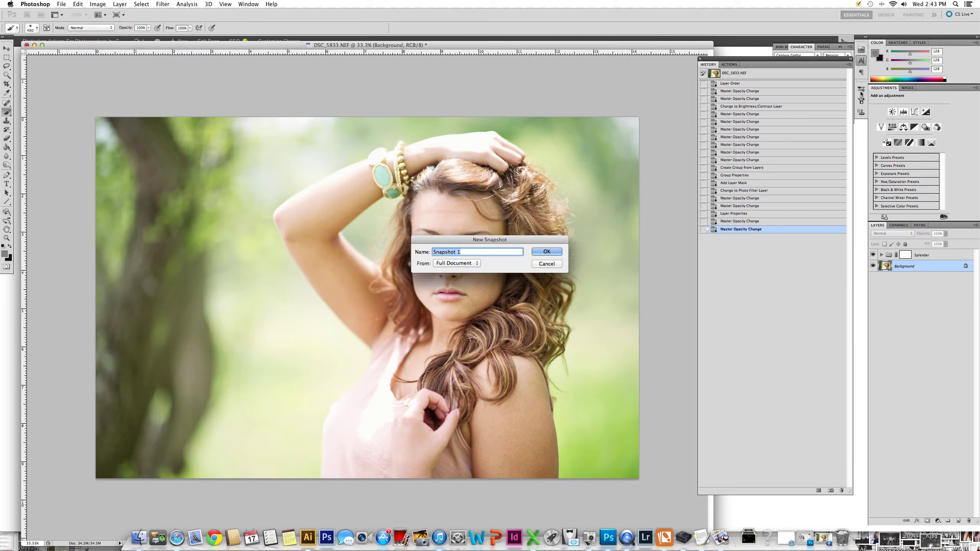
text(Splendor)
key(Return)
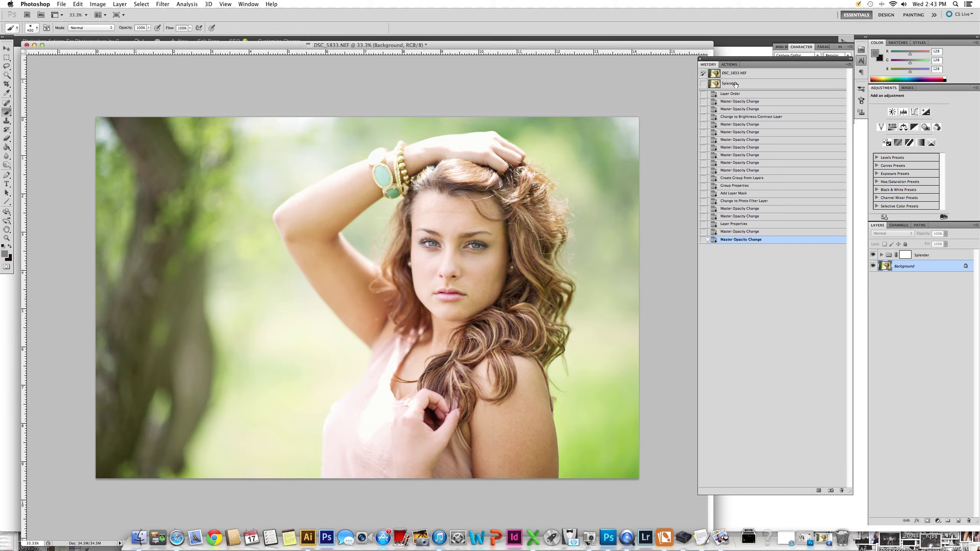
Step: Run the Face Powder action from the Rock My Makeup set and accept its Click On Face Color layer
click(729, 65)
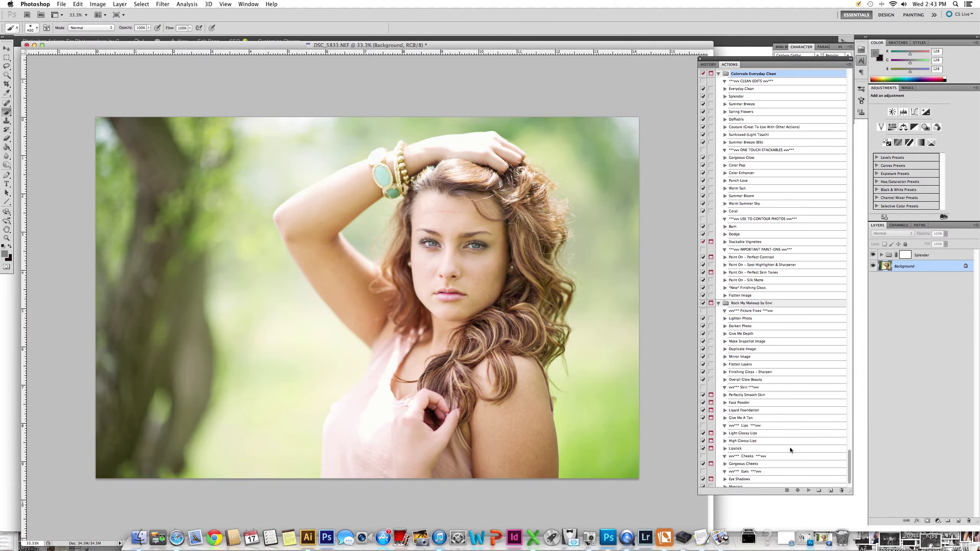
click(740, 403)
click(809, 491)
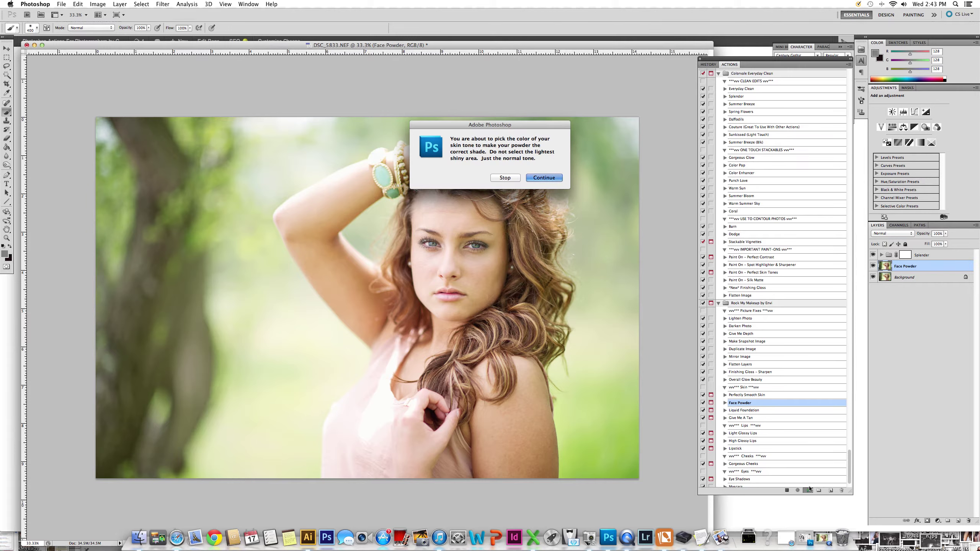
key(Return)
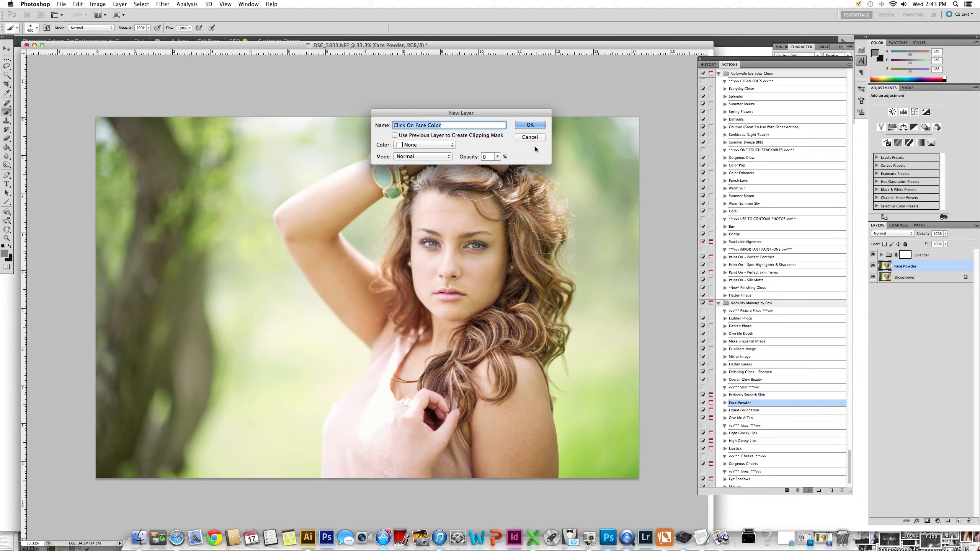
click(530, 125)
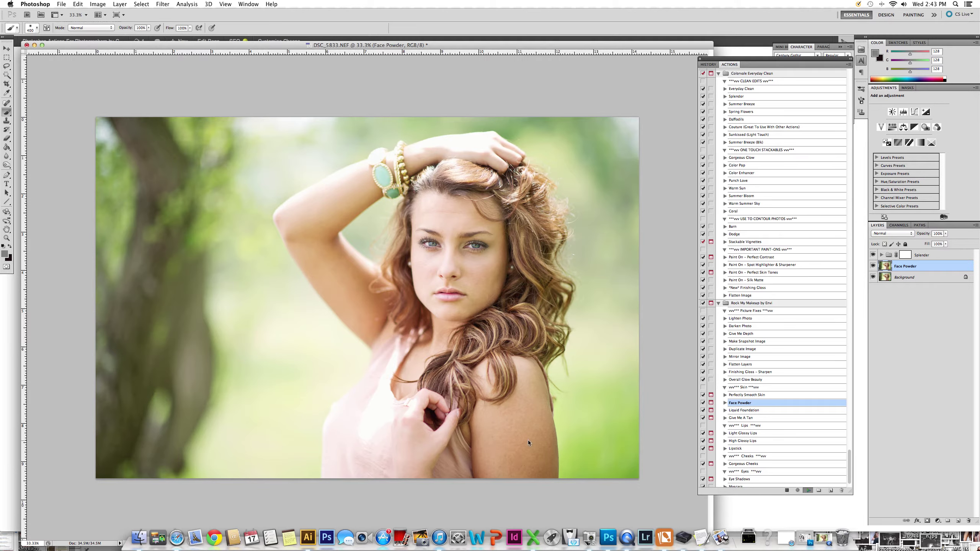
Step: Sample a normal skin tone from the subject's shoulder as the powder colour and confirm it
click(528, 437)
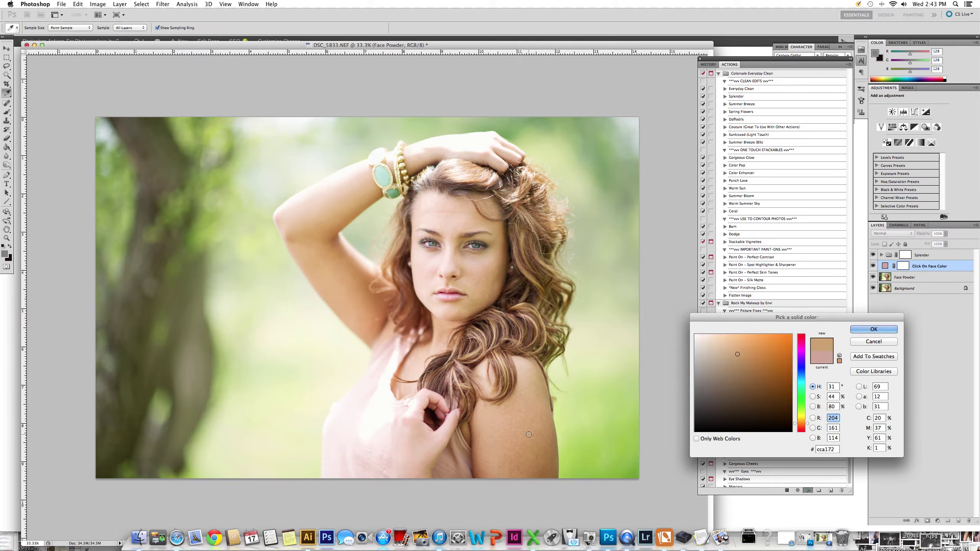
click(533, 431)
click(868, 330)
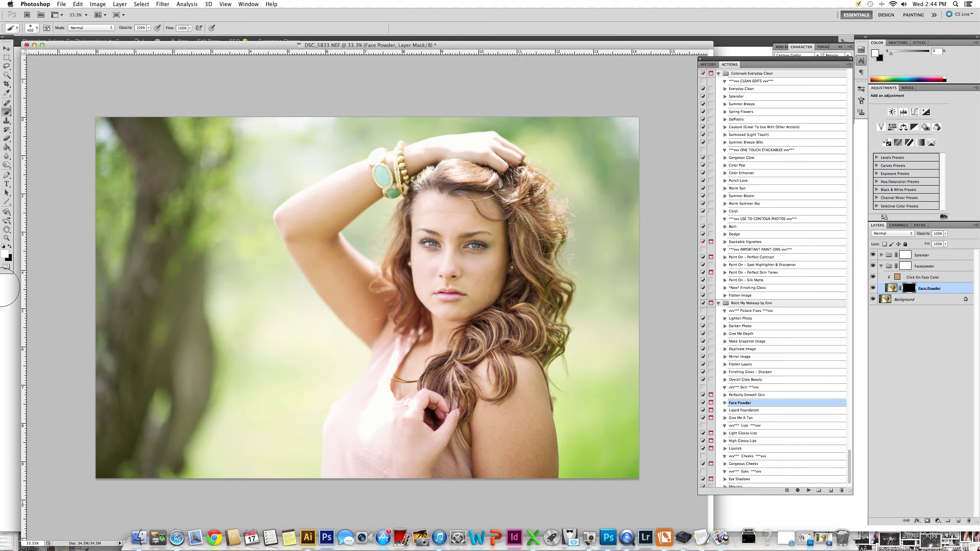
Step: Paint the face powder onto the skin of the lowered shoulder and the raised upper arm
mouse_move(498, 447)
mouse_down()
mouse_move(501, 473)
mouse_move(501, 428)
mouse_move(516, 480)
mouse_move(519, 420)
mouse_move(529, 497)
mouse_move(533, 439)
mouse_move(531, 429)
mouse_move(532, 480)
mouse_move(524, 406)
mouse_move(508, 426)
mouse_move(520, 402)
mouse_move(508, 489)
mouse_move(520, 448)
mouse_move(518, 479)
mouse_move(533, 465)
mouse_move(490, 478)
mouse_up()
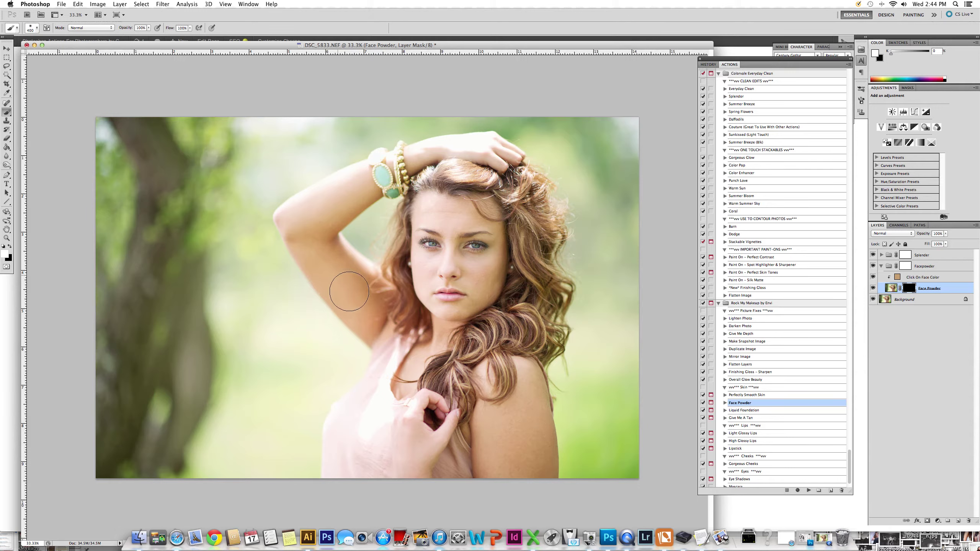
mouse_move(333, 267)
mouse_down()
mouse_move(314, 225)
mouse_move(352, 188)
mouse_move(432, 221)
mouse_move(309, 217)
mouse_move(318, 255)
mouse_move(377, 309)
mouse_up()
Step: Set the opacity of the Click On Face Color layer to 26%
click(926, 277)
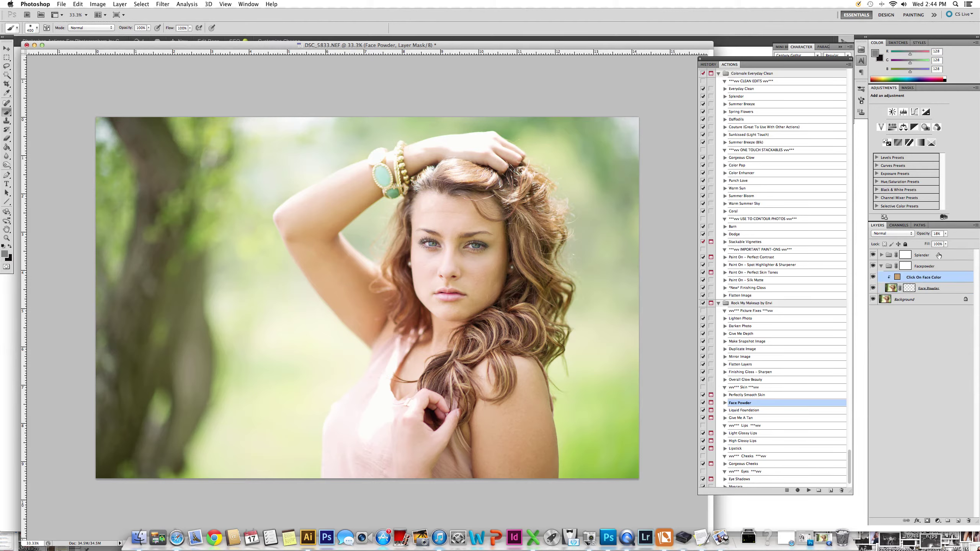
click(945, 233)
drag(943, 240, 947, 242)
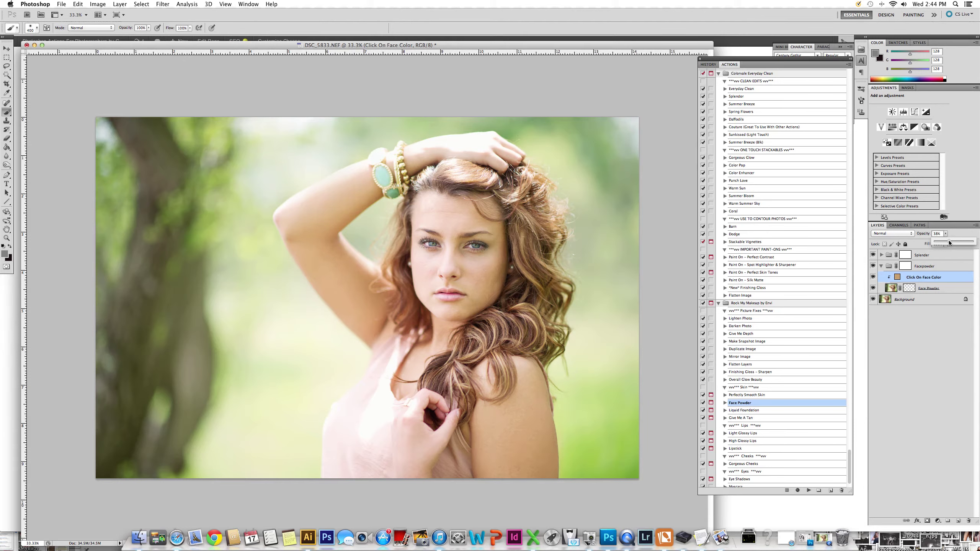
drag(949, 241, 948, 241)
drag(948, 244, 945, 244)
click(946, 236)
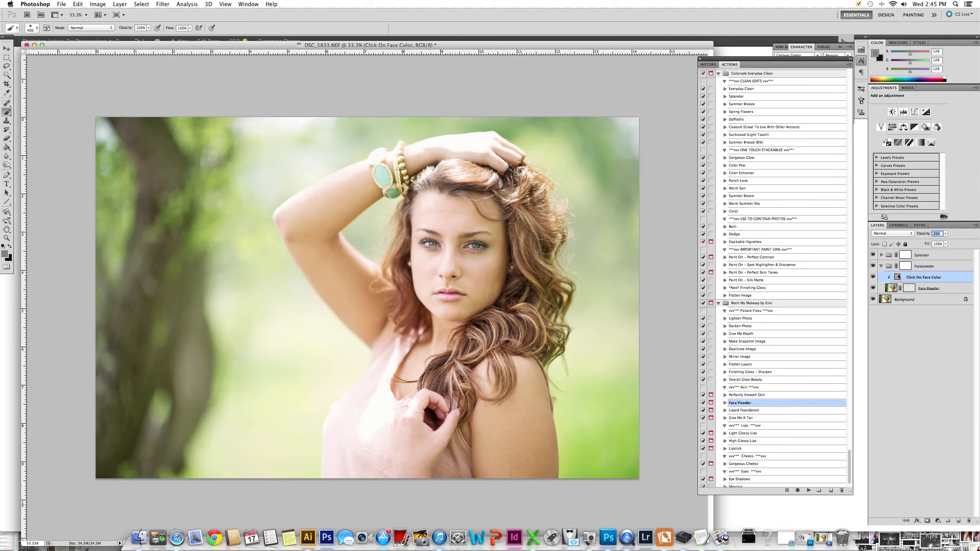
Step: Collapse the Facepowder layer group
right_click(881, 266)
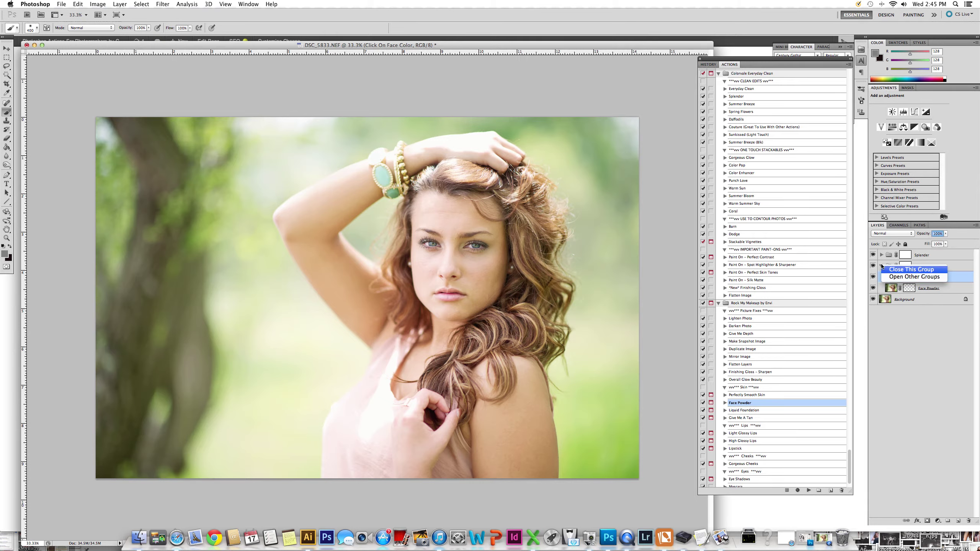
click(881, 268)
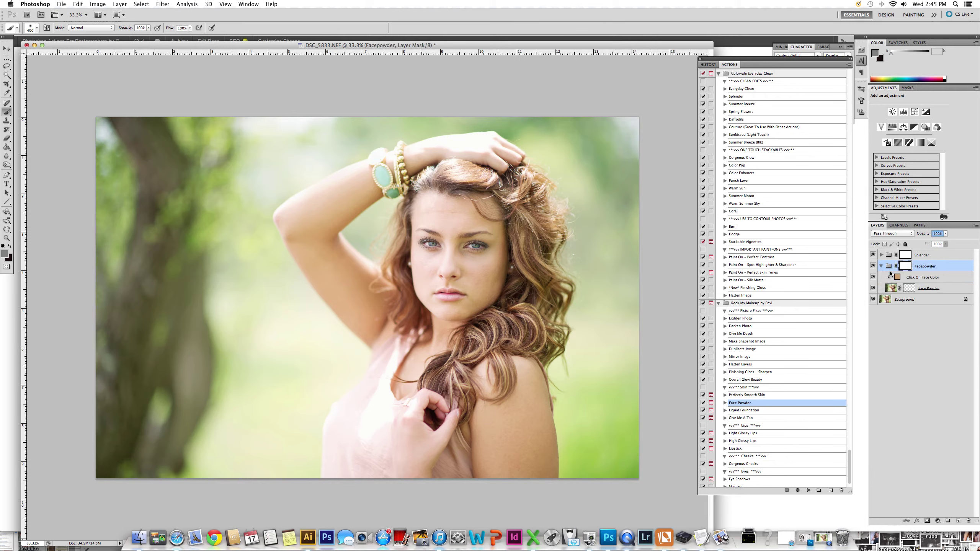
click(881, 267)
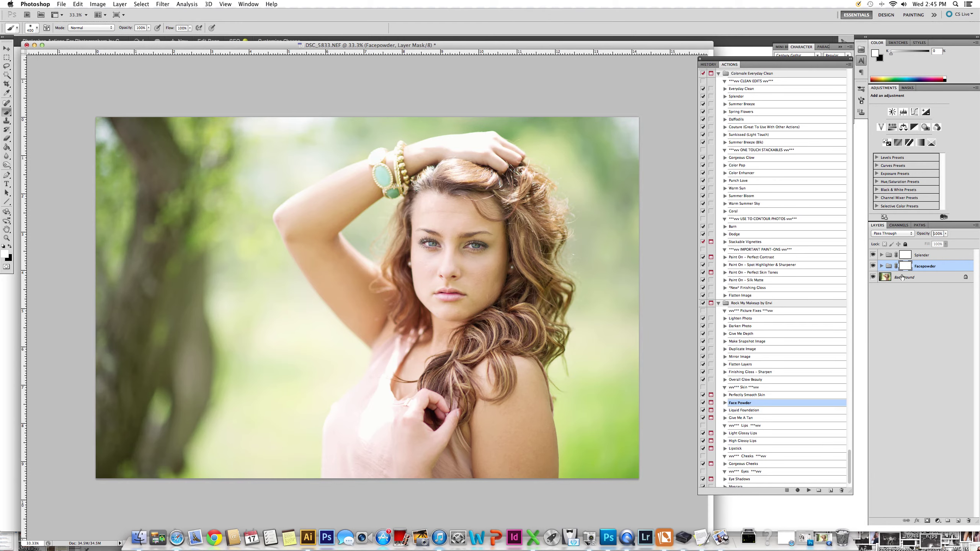
Step: Duplicate the Background layer for retouching with the Clone Stamp tool
click(907, 278)
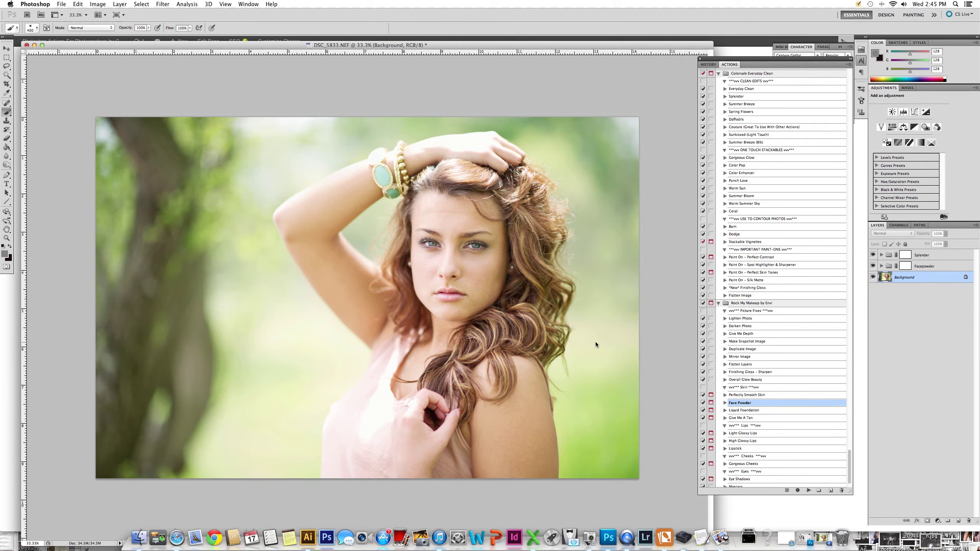
key(super+plus)
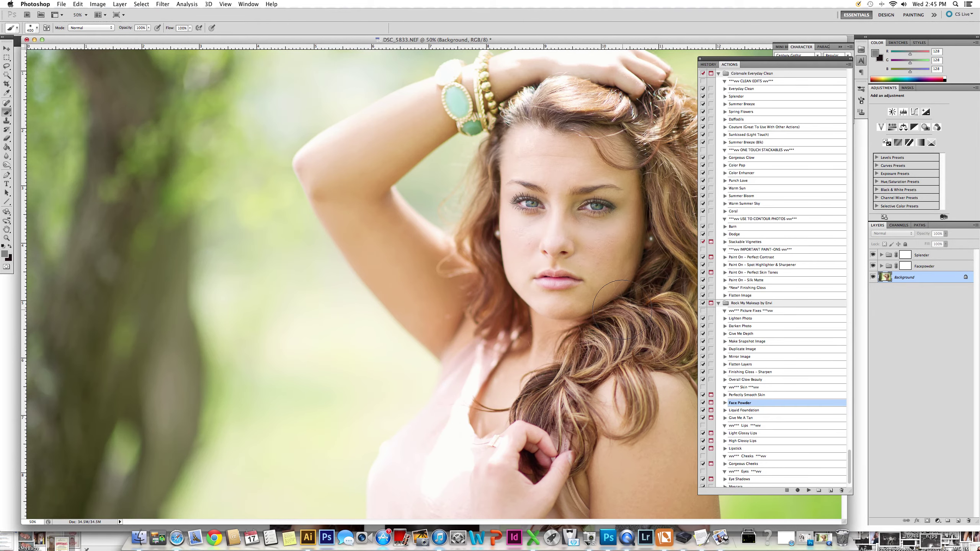
scroll(622, 309, up, 1)
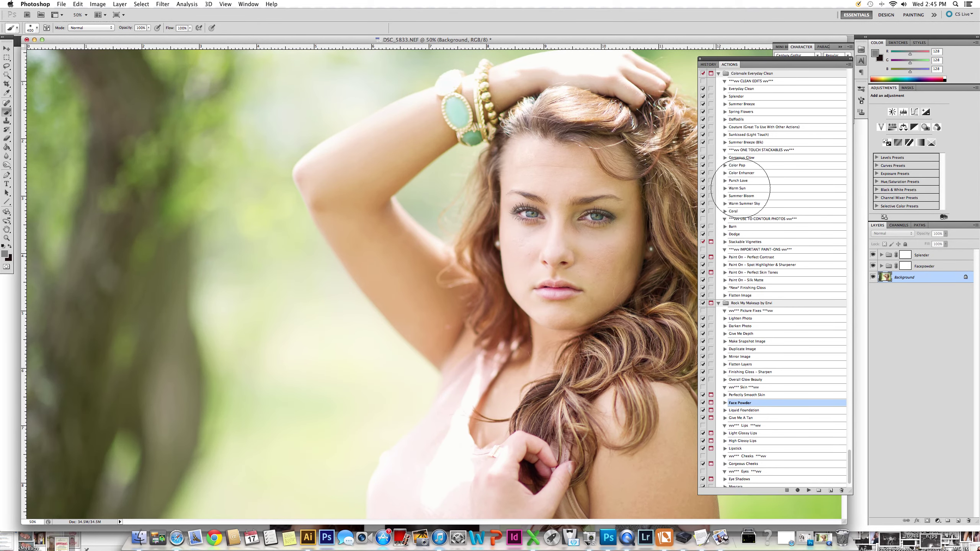
drag(657, 40, 584, 42)
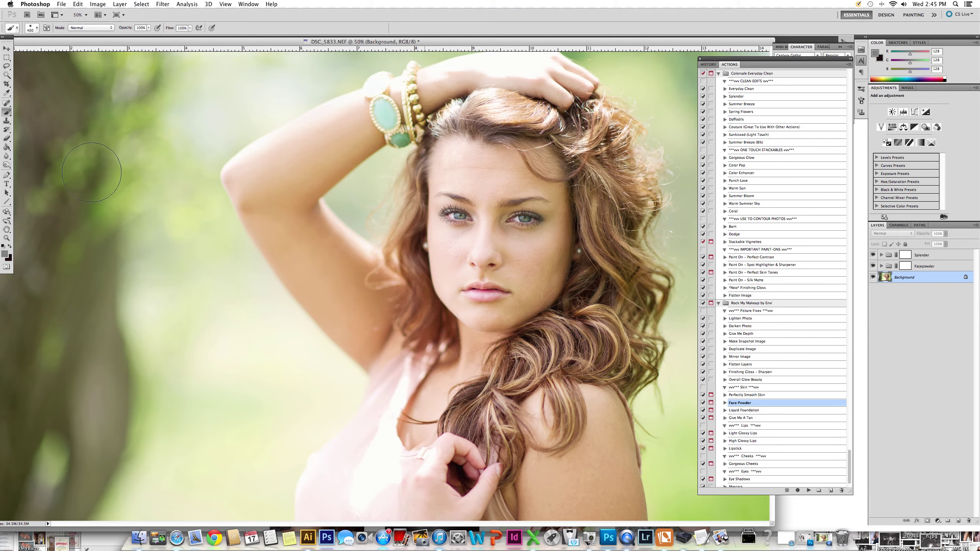
click(6, 122)
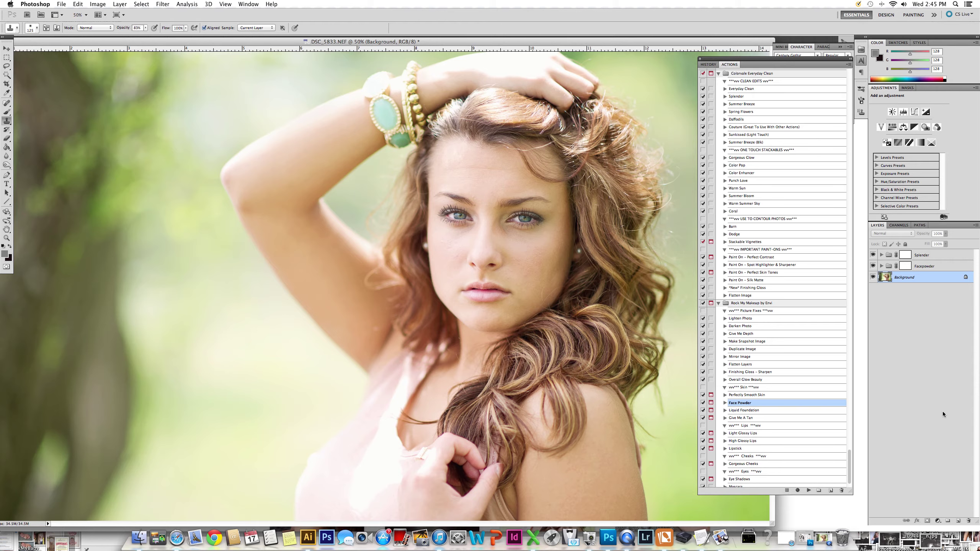
key(super+j)
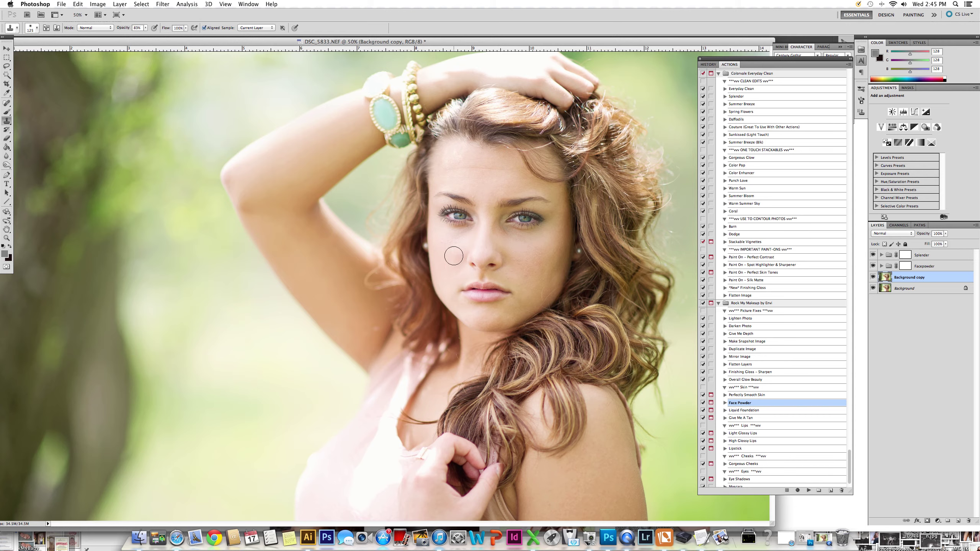
Step: Clone clean skin over the facial imperfections with a 60-pixel Clone Stamp brush at 50% opacity
key(bracketleft)
key(bracketleft)
key(bracketleft)
key(bracketleft)
key(bracketleft)
click(145, 28)
click(146, 28)
alt+click(443, 249)
drag(498, 319, 500, 318)
Step: Create a full-document history snapshot named "Cloning"
click(713, 64)
click(848, 64)
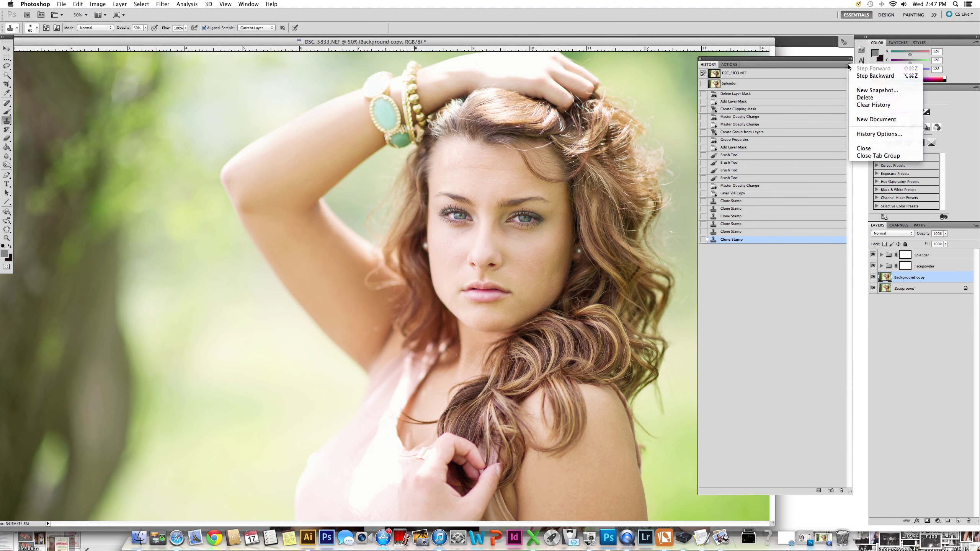
click(863, 91)
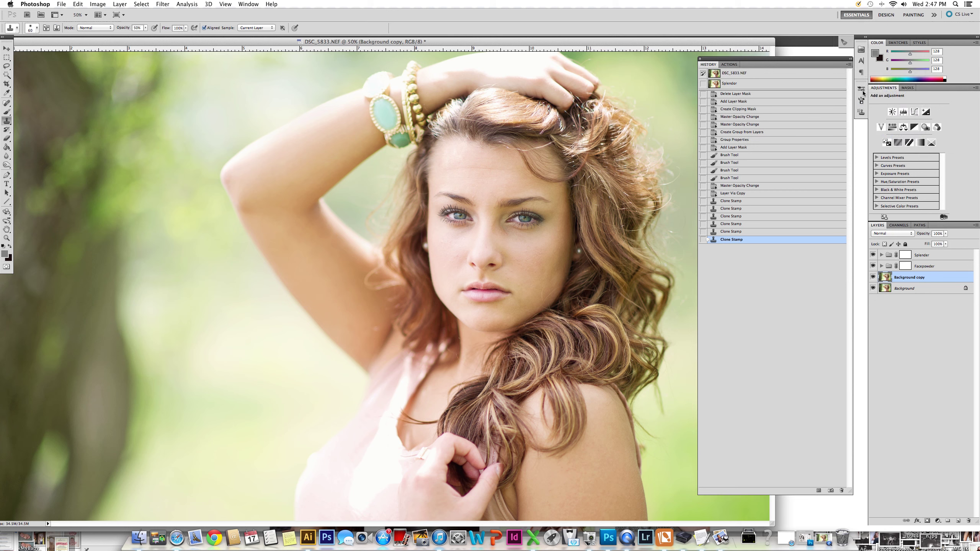
text(Cloning)
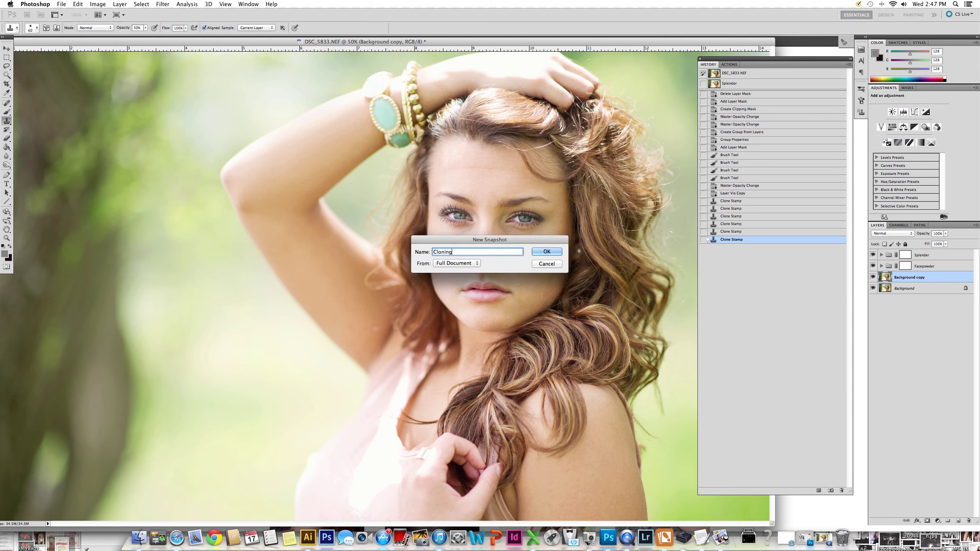
key(Return)
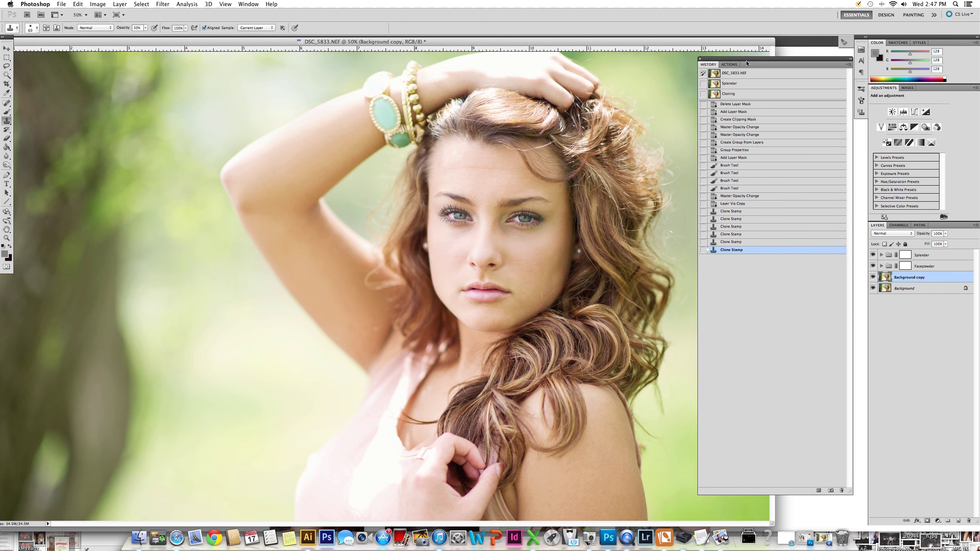
Step: Run the Flatten Layers action from the Rock My Makeup set
click(731, 65)
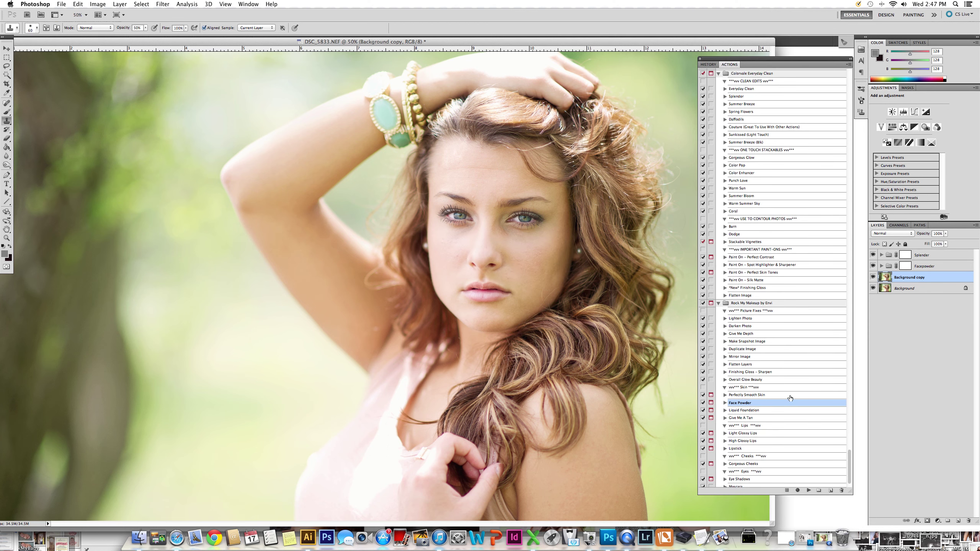
click(752, 365)
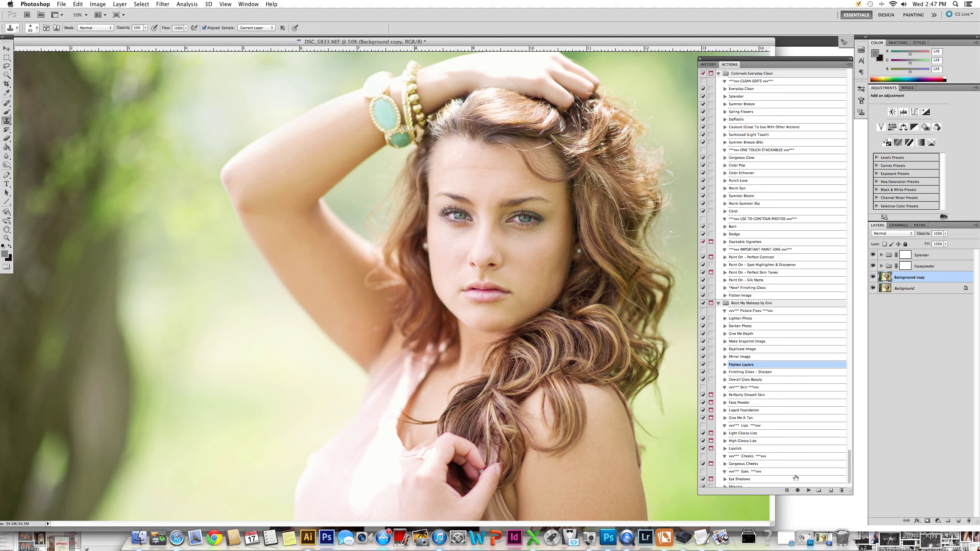
click(806, 490)
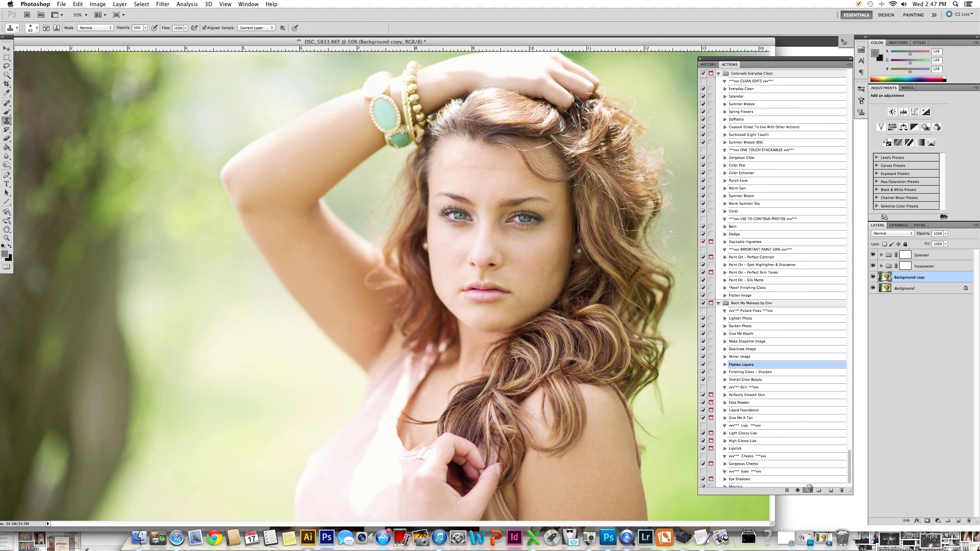